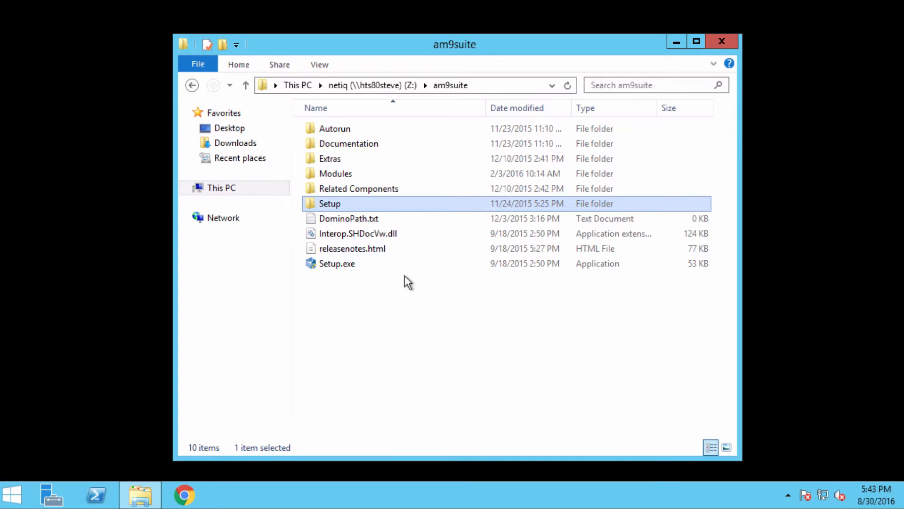
# Run AMSetup.exe from the Setup folder as administrator and allow it to make changes to the computer
pyautogui.doubleClick(329, 206)
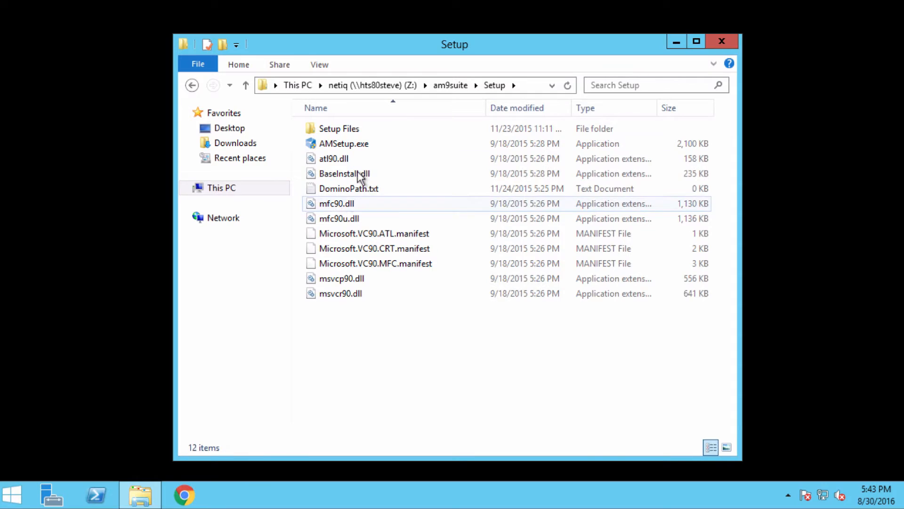
pyautogui.rightClick(343, 145)
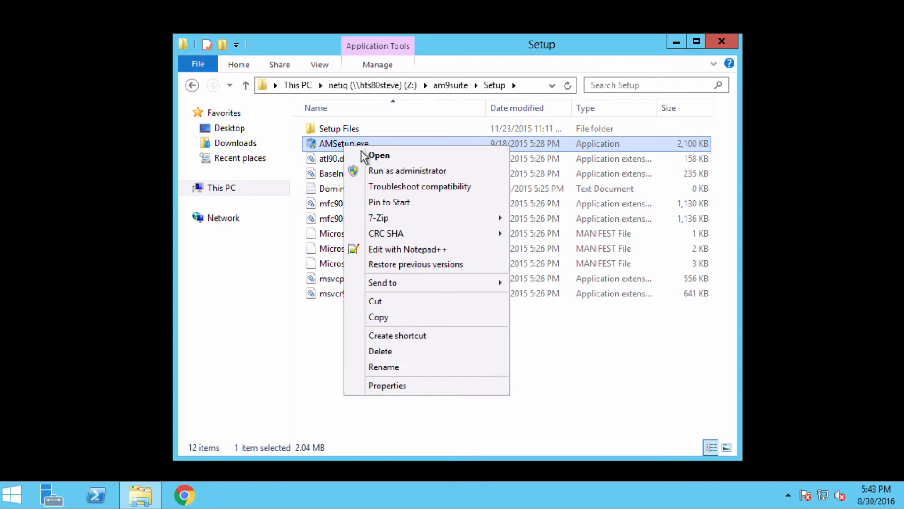
pyautogui.click(375, 171)
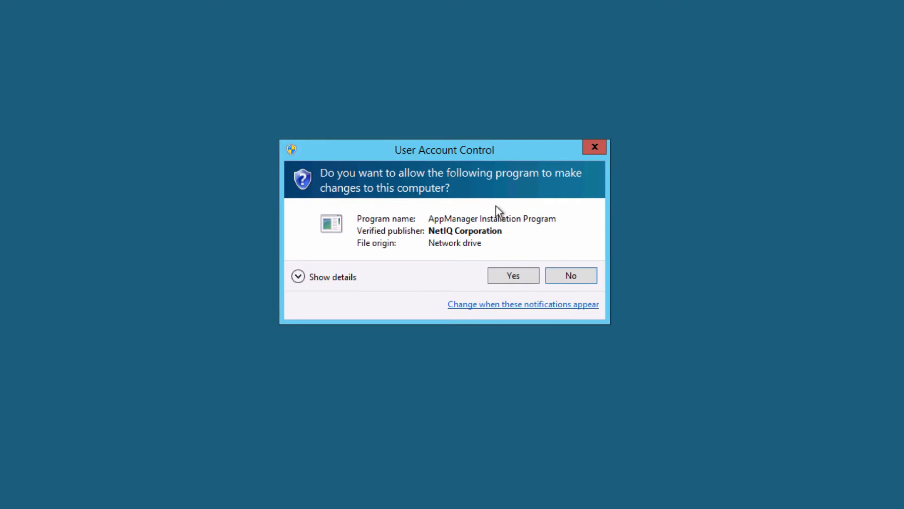
pyautogui.click(514, 276)
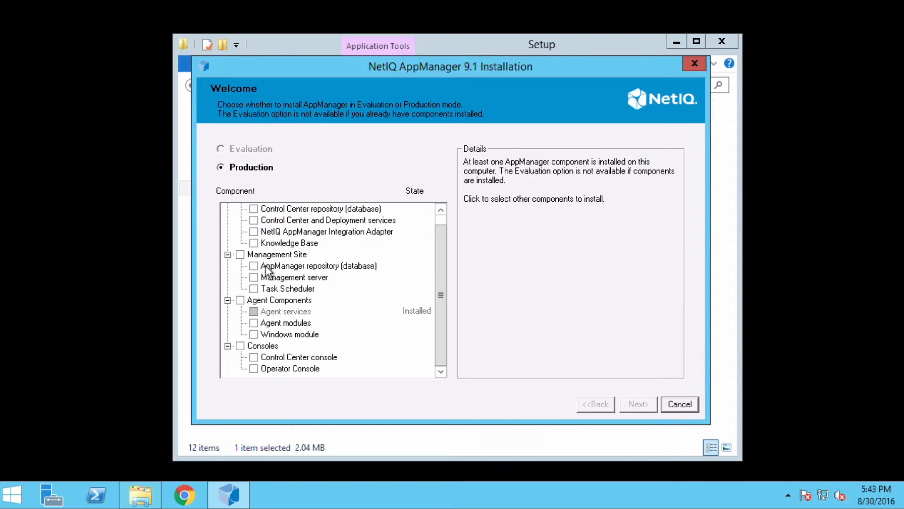
# Choose the Task Scheduler component for the production installation and review its pre-installation check report
pyautogui.click(254, 288)
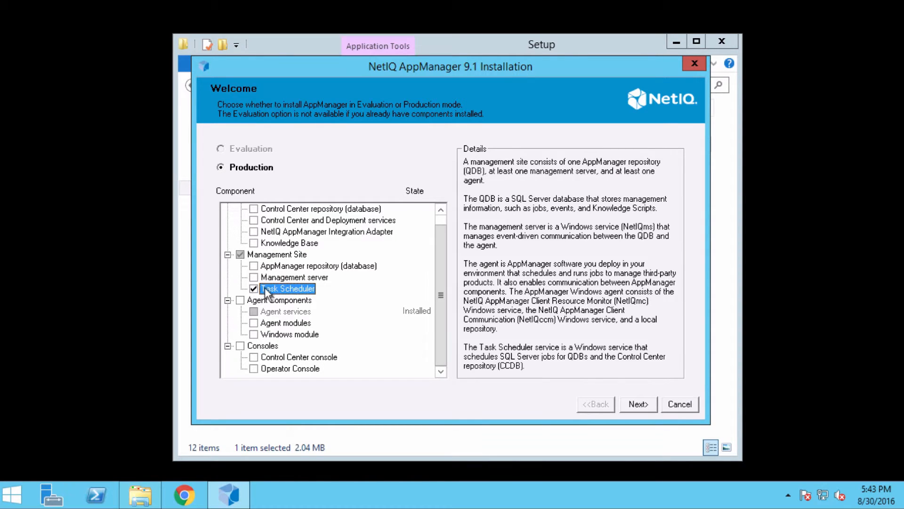
pyautogui.click(636, 403)
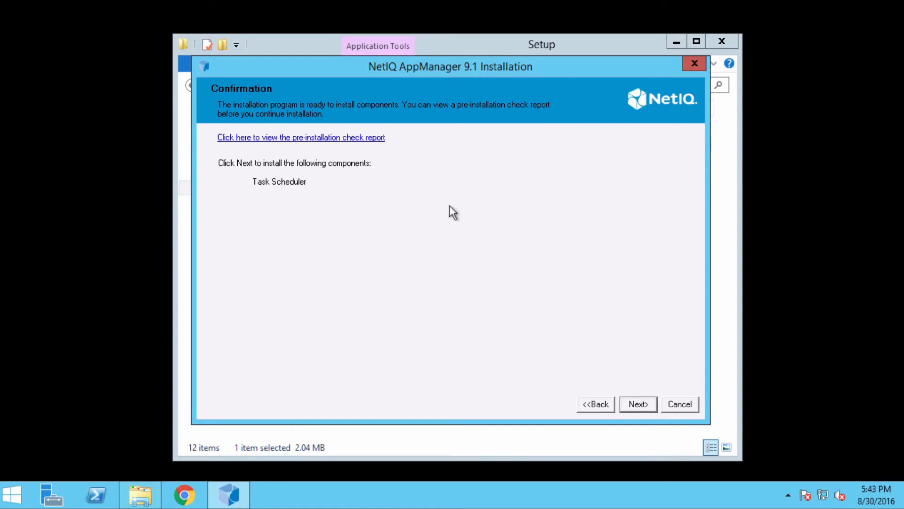
pyautogui.click(354, 138)
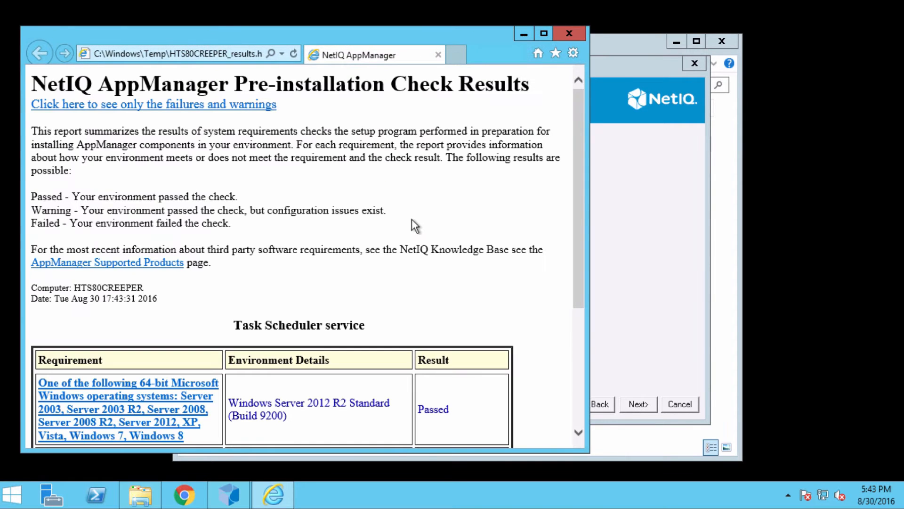
pyautogui.scroll(-5, 420, 252)
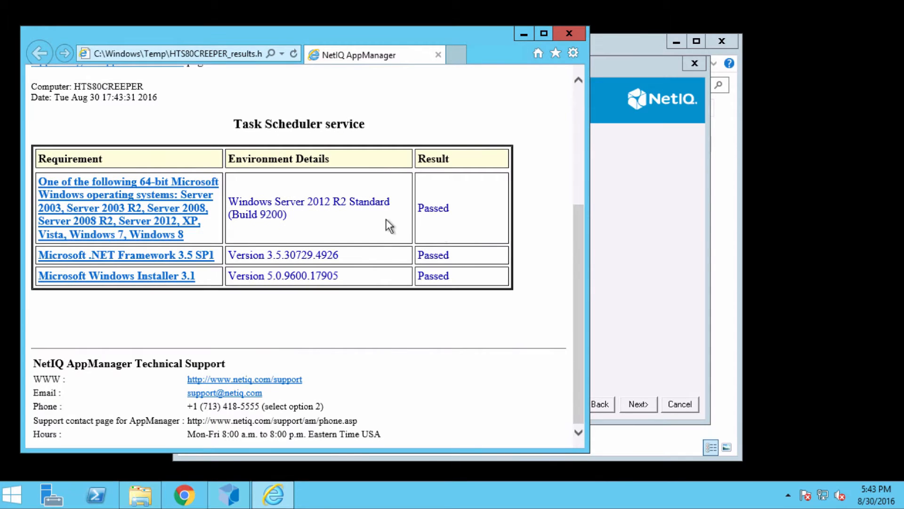
pyautogui.click(567, 34)
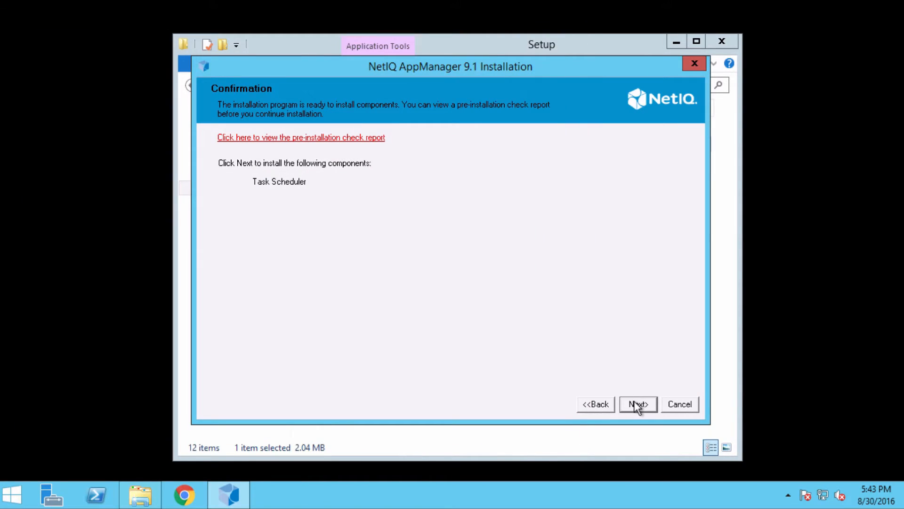
# Start the Task Scheduler service setup, accepting the license agreement and the destination folder C:\Program Files\NetIQ\
pyautogui.click(638, 404)
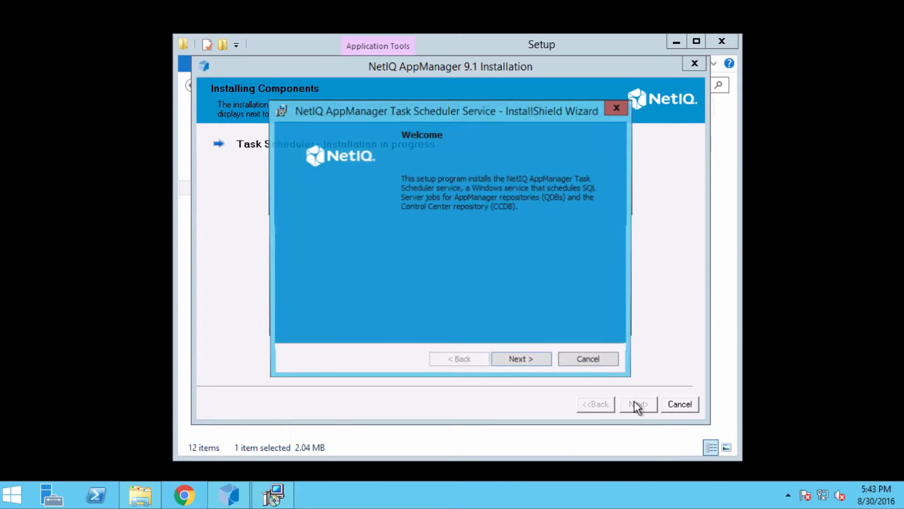
pyautogui.click(520, 360)
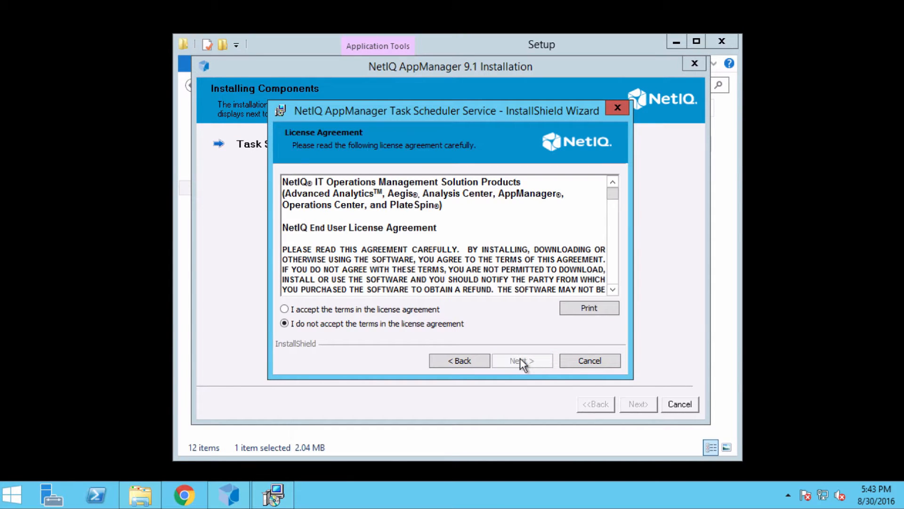
pyautogui.click(383, 311)
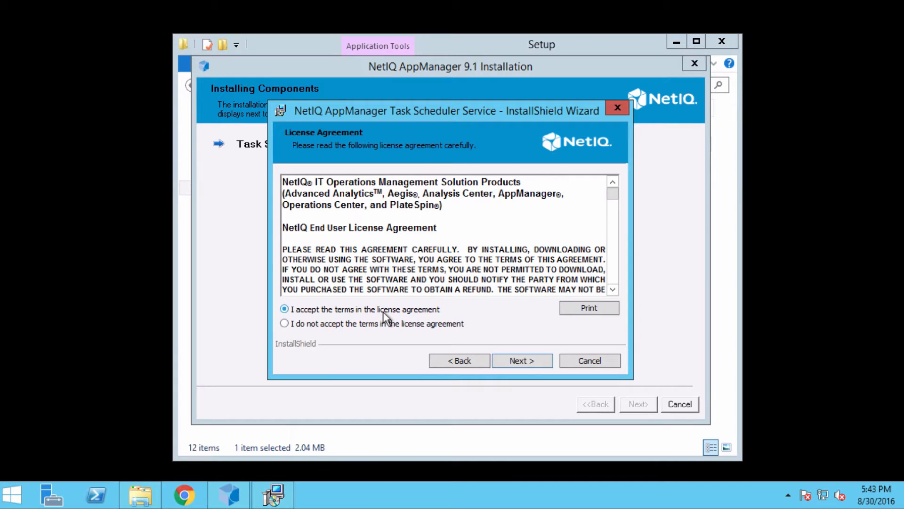
pyautogui.click(519, 359)
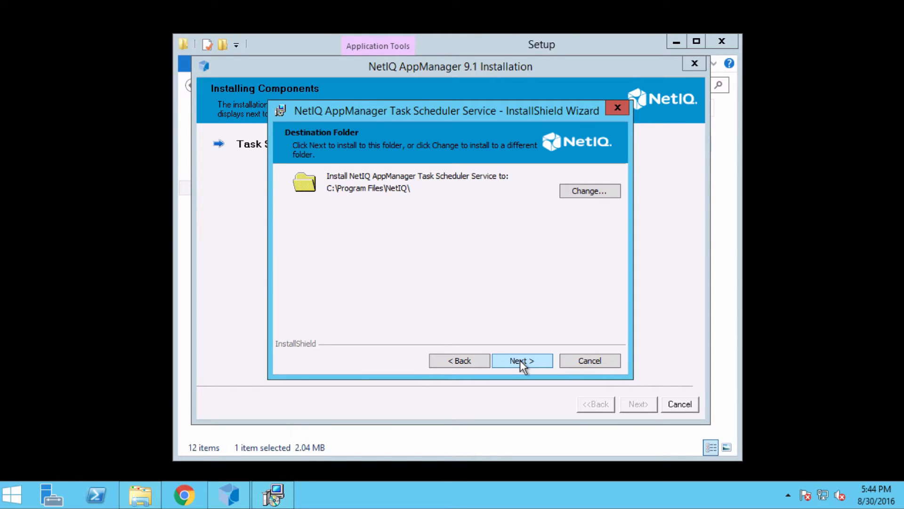
pyautogui.click(520, 360)
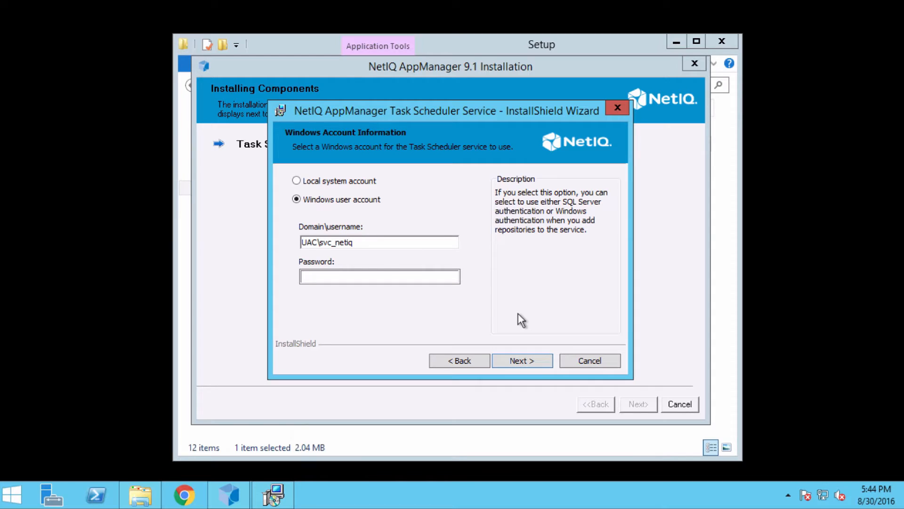
# Set the Task Scheduler service to use the Windows user account and enter the account password
pyautogui.click(318, 181)
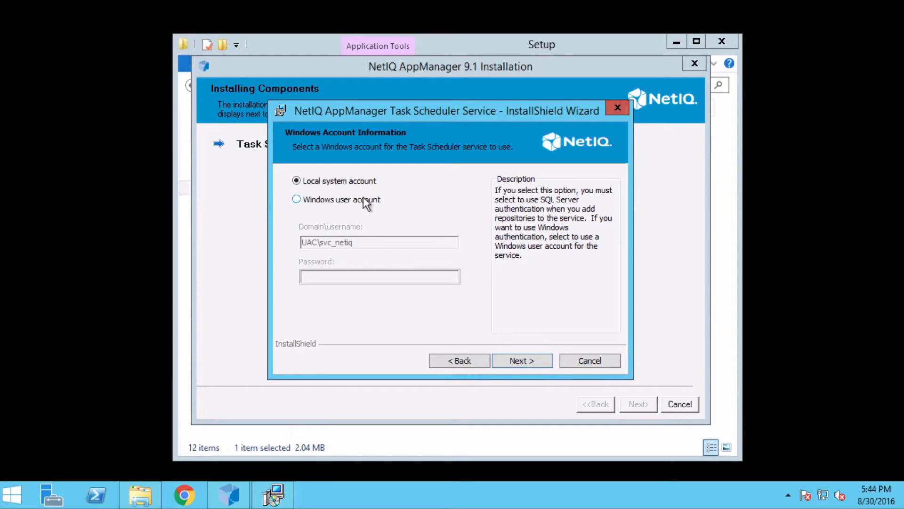
pyautogui.click(348, 203)
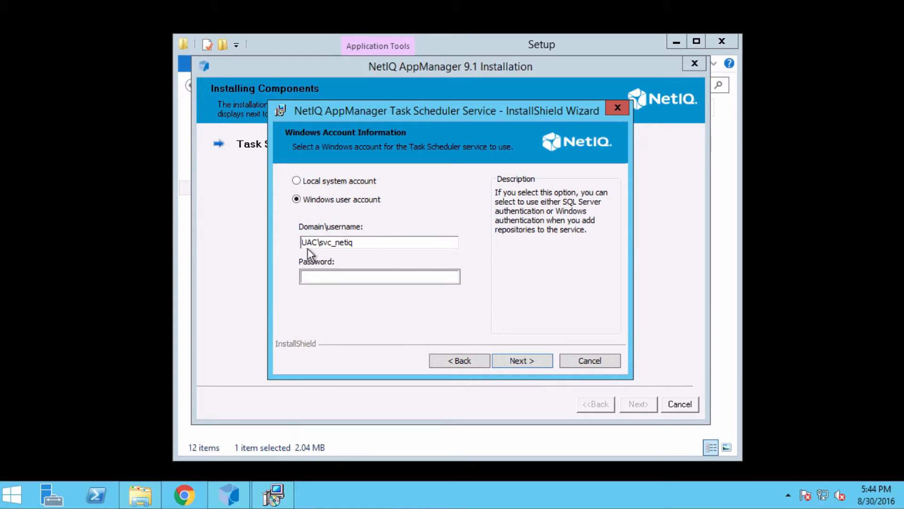
pyautogui.click(333, 275)
pyautogui.write('••••••••••')
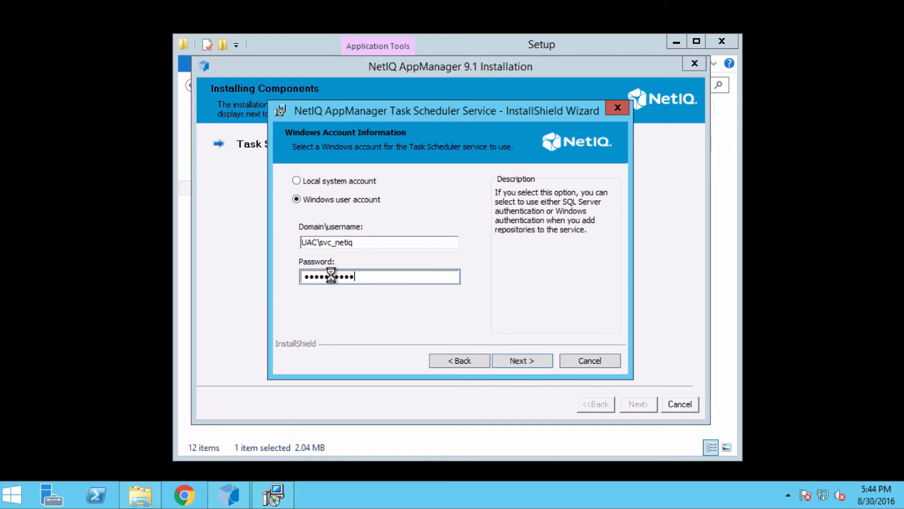
pyautogui.click(518, 362)
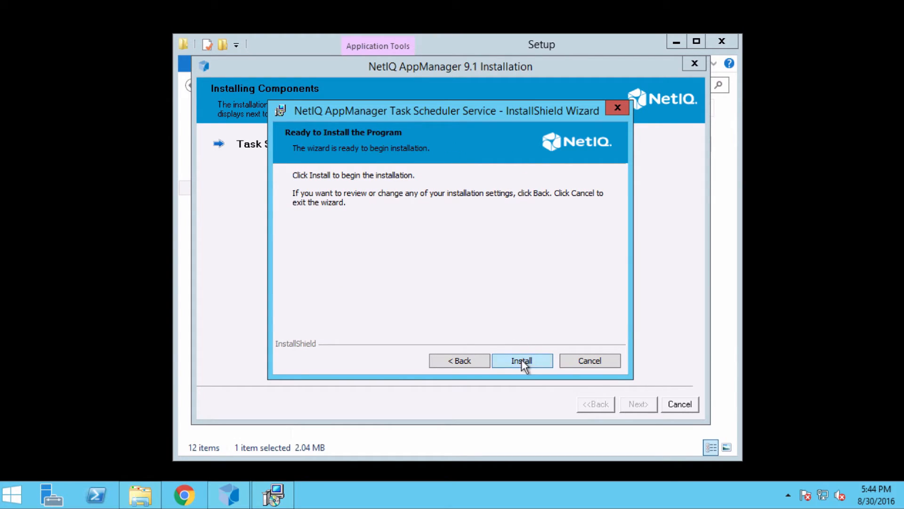
# Install the Task Scheduler service and finish the wizard with the option to open the configuration utility enabled
pyautogui.click(521, 360)
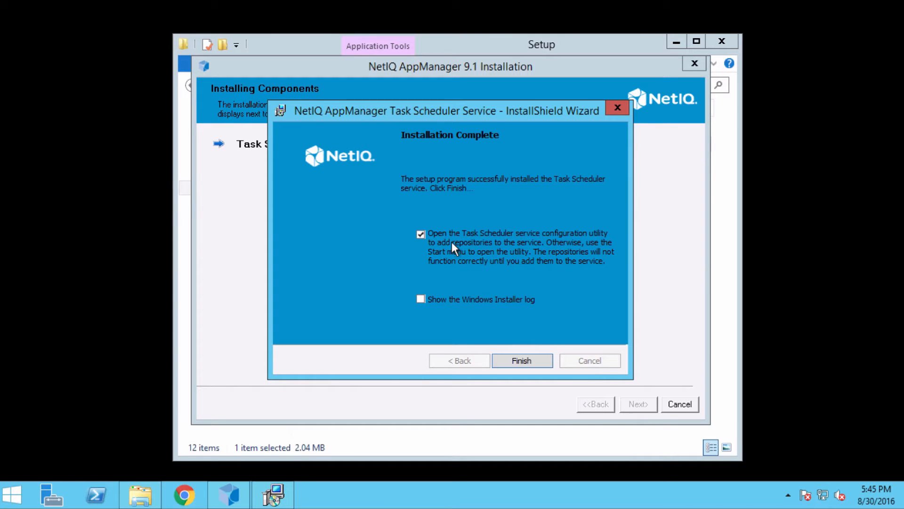
pyautogui.click(516, 356)
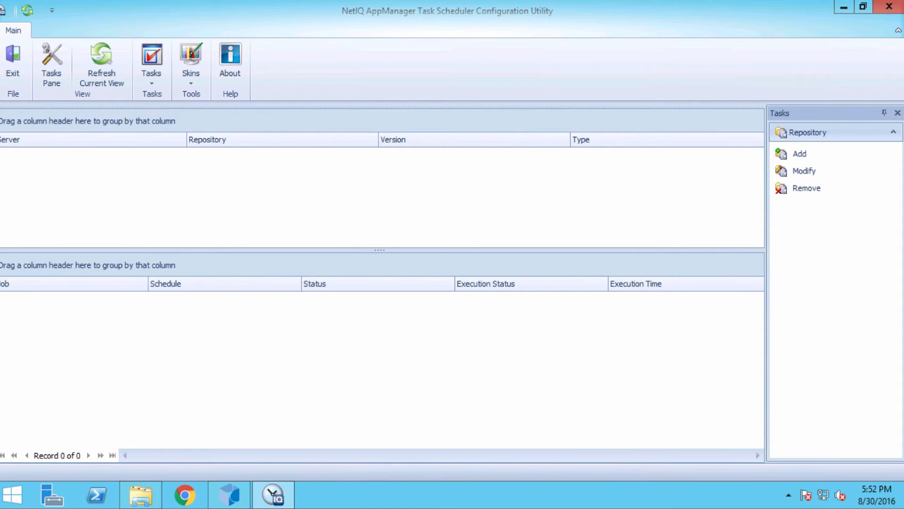
# Add the qdb repository on SQL Server instance hts80rona\appman using Windows authentication
pyautogui.click(151, 66)
pyautogui.moveTo(168, 98)
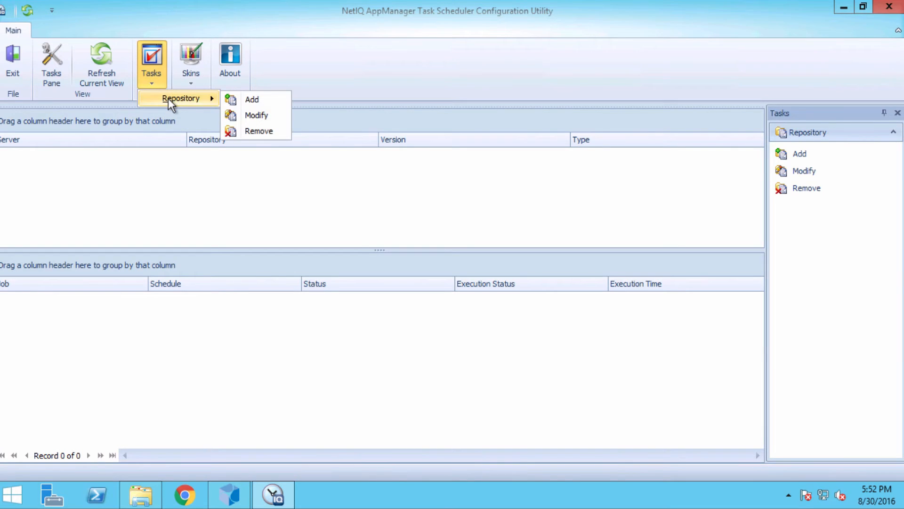
pyautogui.click(248, 99)
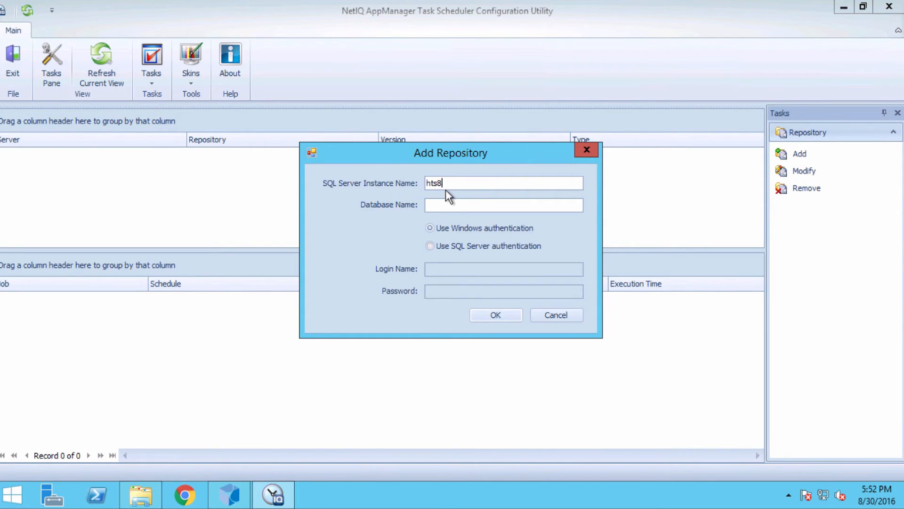
pyautogui.write('hts80rona\\appman')
pyautogui.write(',1433')
pyautogui.press('BackSpace')
pyautogui.press('BackSpace')
pyautogui.press('BackSpace')
pyautogui.press('BackSpace')
pyautogui.press('BackSpace')
pyautogui.press('Tab')
pyautogui.click(448, 246)
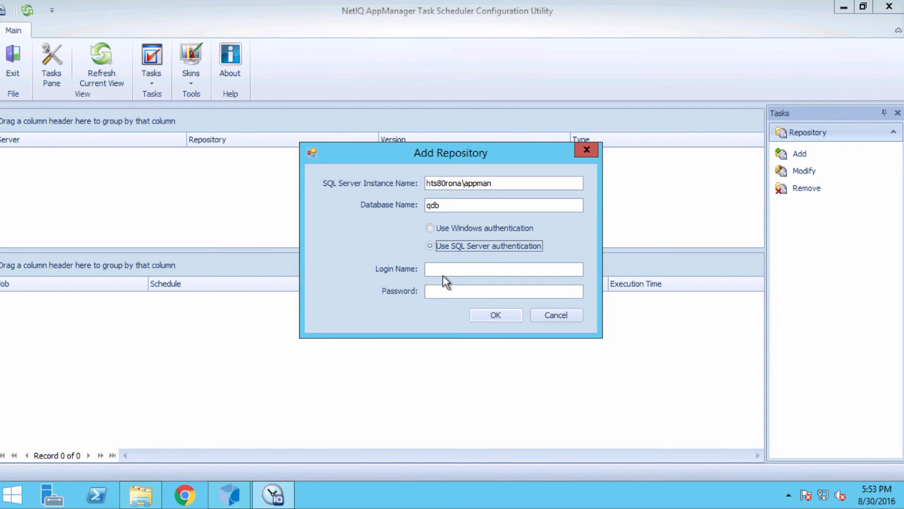
pyautogui.click(430, 227)
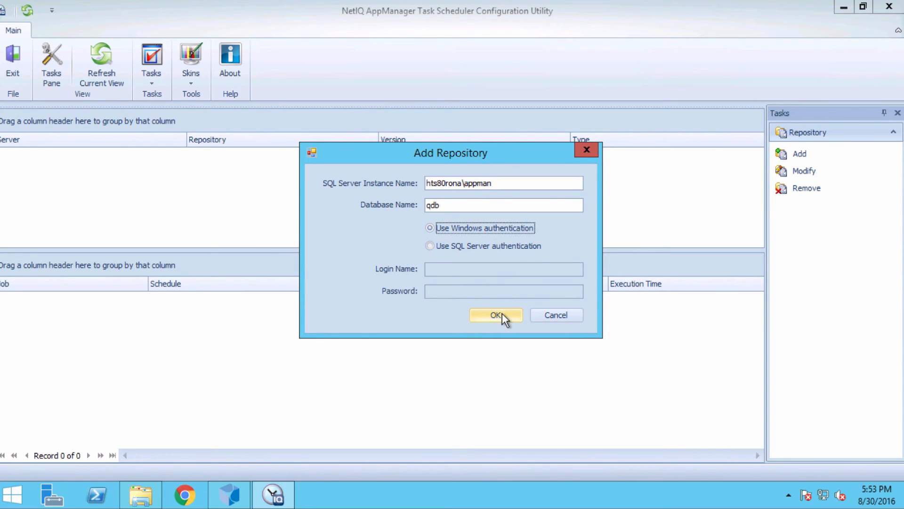
pyautogui.click(496, 314)
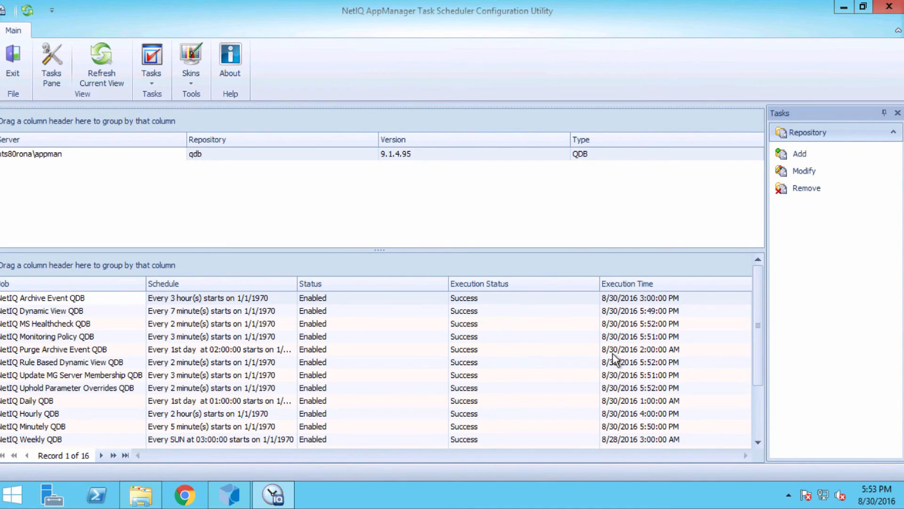
# Add the nqccdb repository on SQL Server instance hts80rona\appman using Windows authentication
pyautogui.moveTo(759, 366); pyautogui.dragTo(476, 352)
pyautogui.click(798, 158)
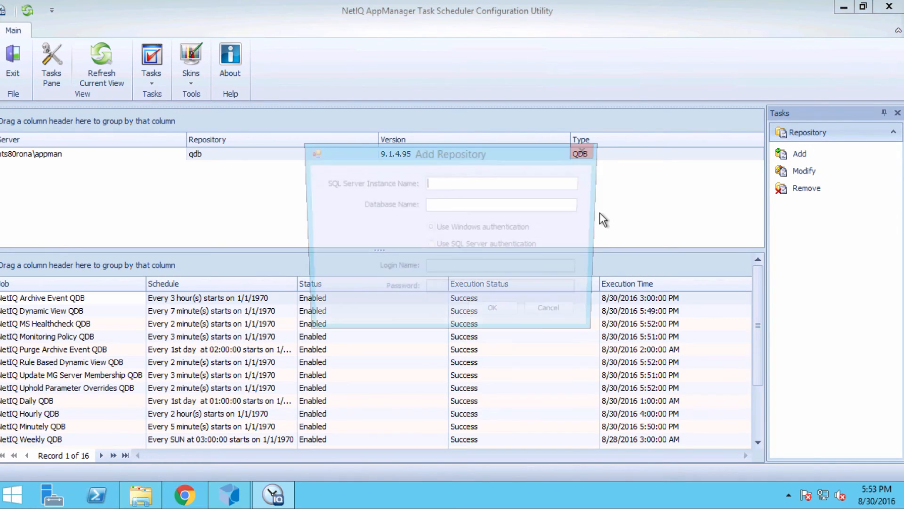
pyautogui.write('hts80rona\\appman')
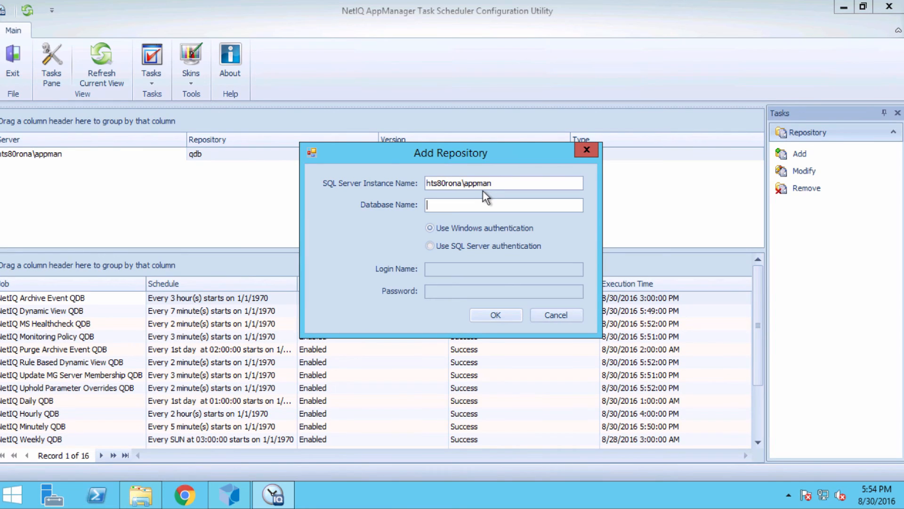
pyautogui.write('qccdb')
pyautogui.click(502, 313)
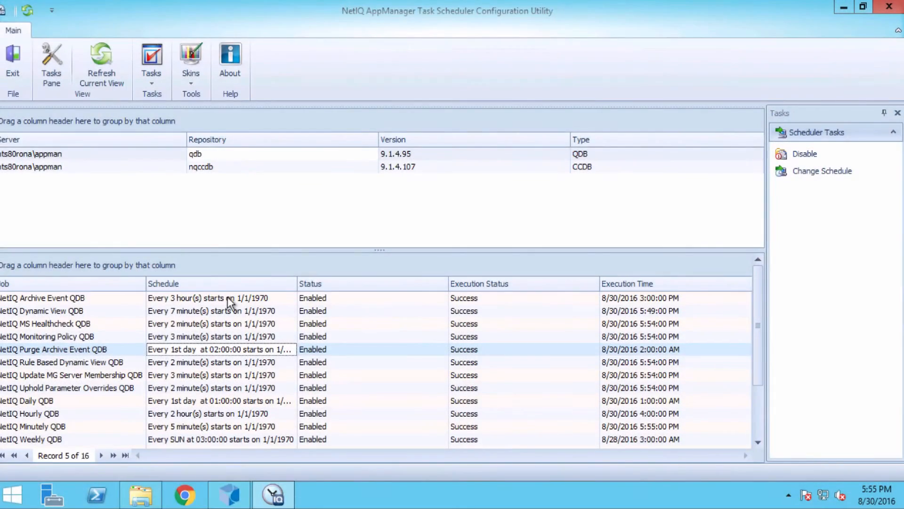
# Review the schedule settings and available schedule types of the NetIQ Monitoring Policy QDB job without altering them
pyautogui.click(227, 296)
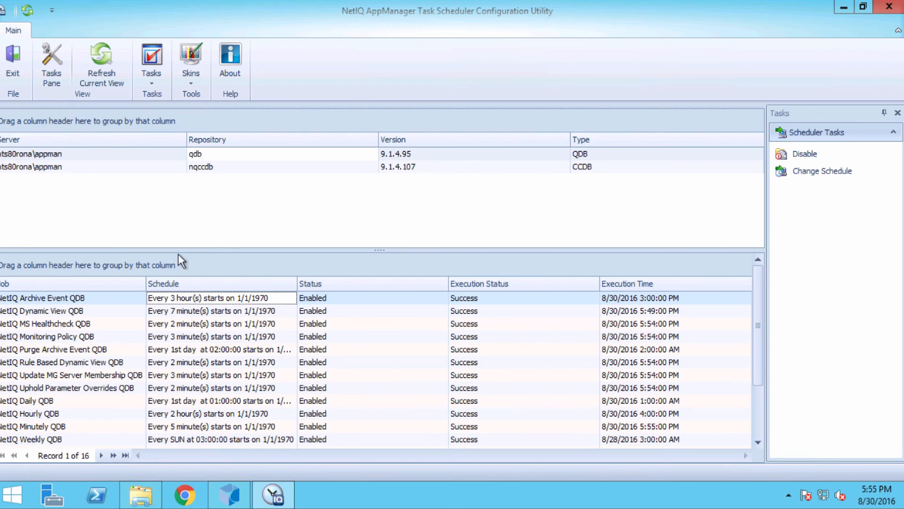
pyautogui.click(106, 156)
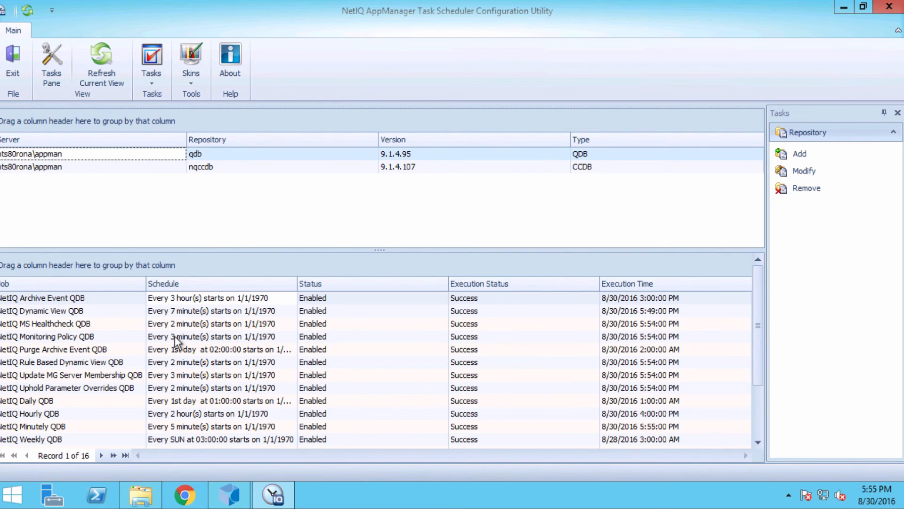
pyautogui.click(174, 335)
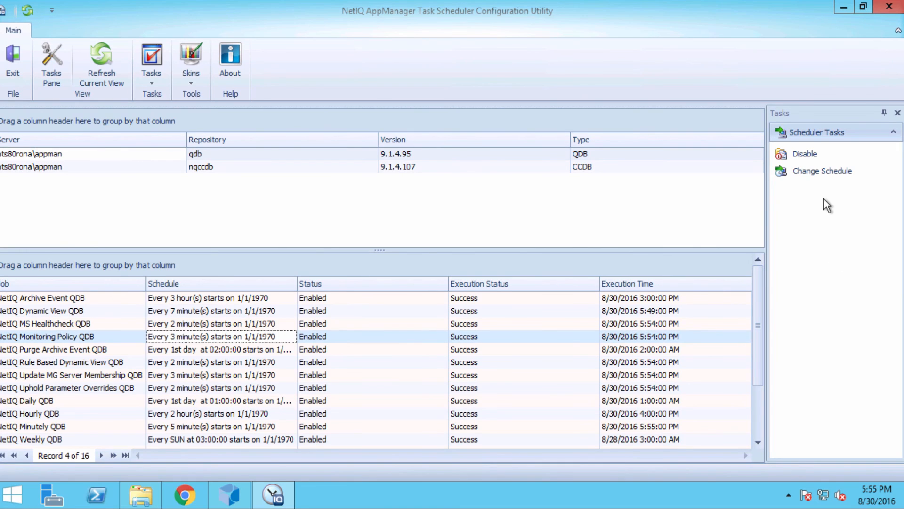
pyautogui.click(819, 174)
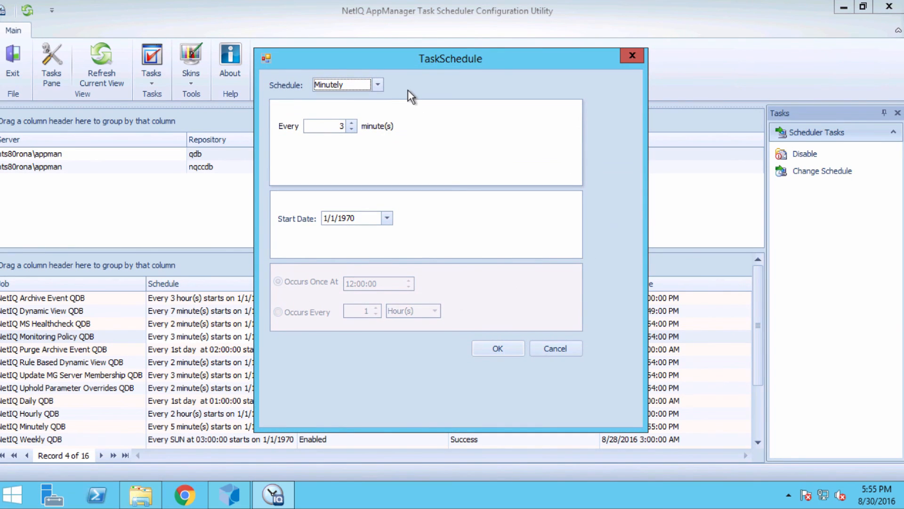
pyautogui.click(378, 86)
pyautogui.click(378, 86)
pyautogui.click(498, 348)
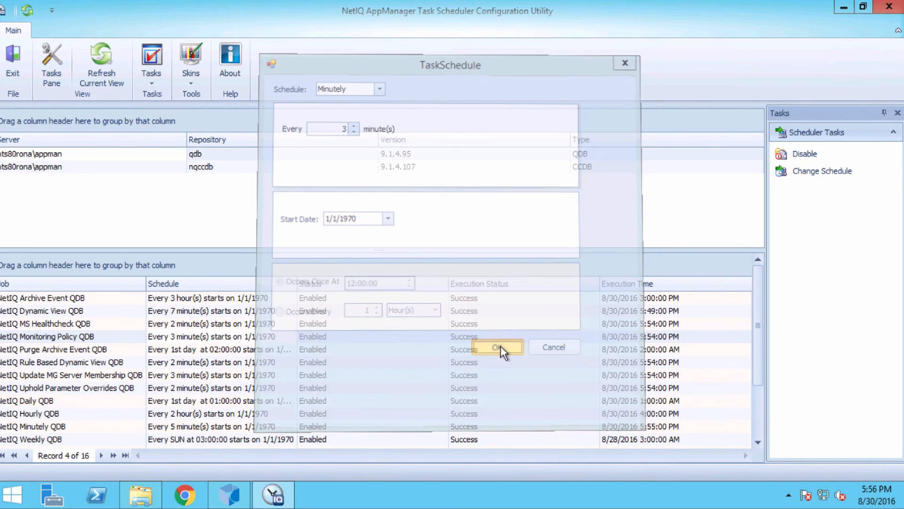
# Disable the NetIQ Purge Archive Event QDB job
pyautogui.click(246, 351)
pyautogui.click(806, 155)
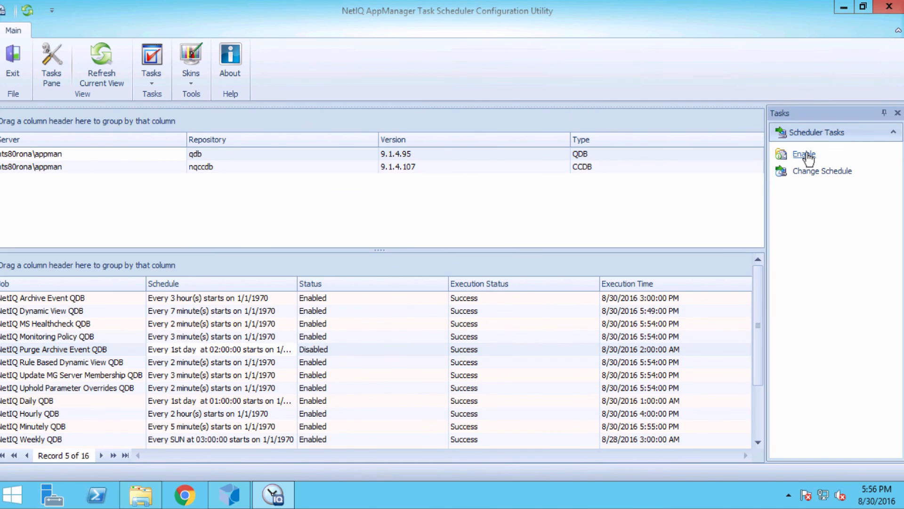